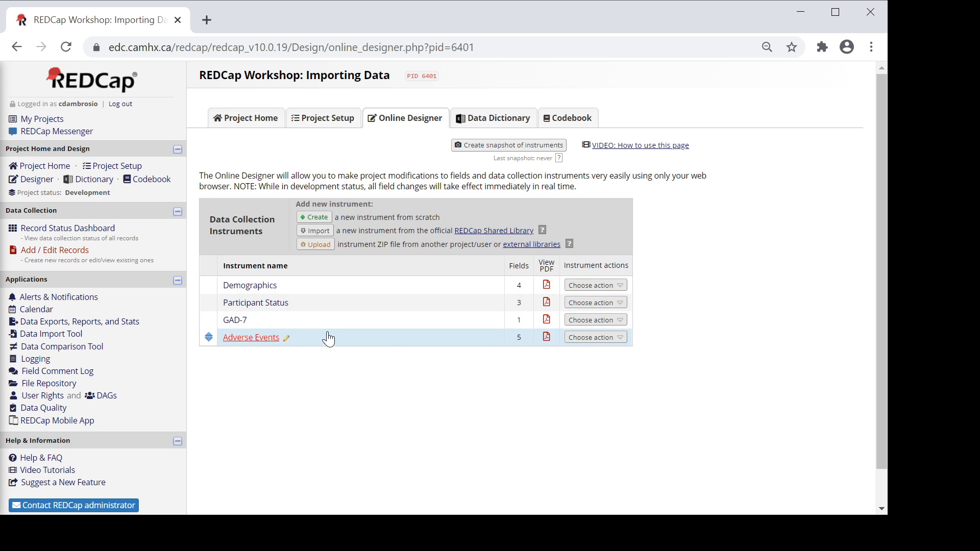
Step: Open the event definitions from the project setup and review the events and unique event names in Arm 1
{"action": "left_click", "coordinate": [328, 119]}
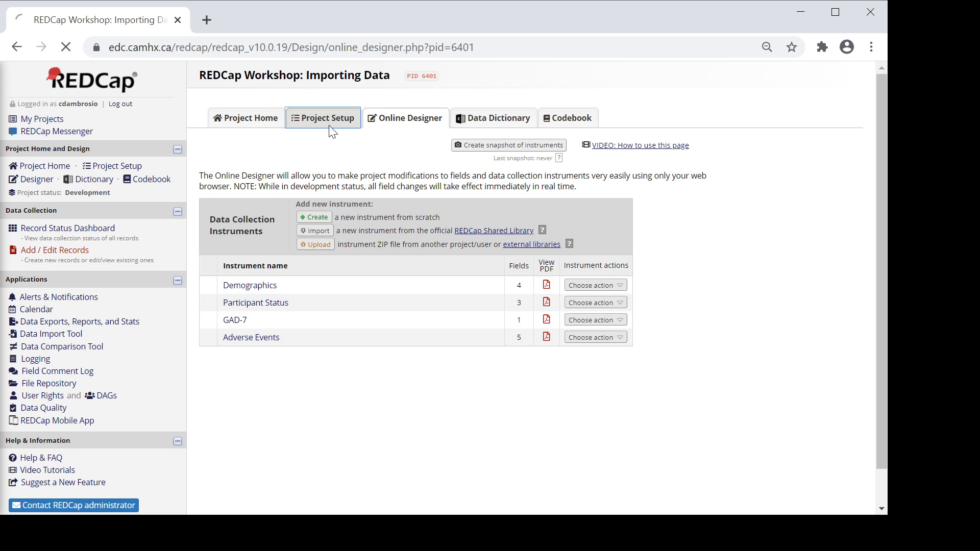
{"action": "left_click", "coordinate": [327, 419]}
{"action": "scroll", "coordinate": [438, 296], "scroll_direction": "down", "scroll_amount": 3}
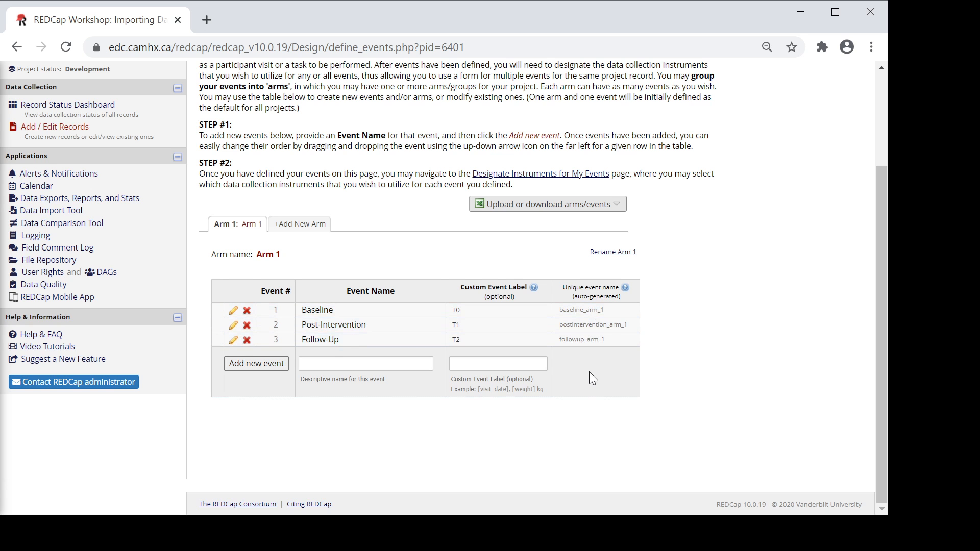
{"action": "scroll", "coordinate": [521, 434], "scroll_direction": "up", "scroll_amount": 3}
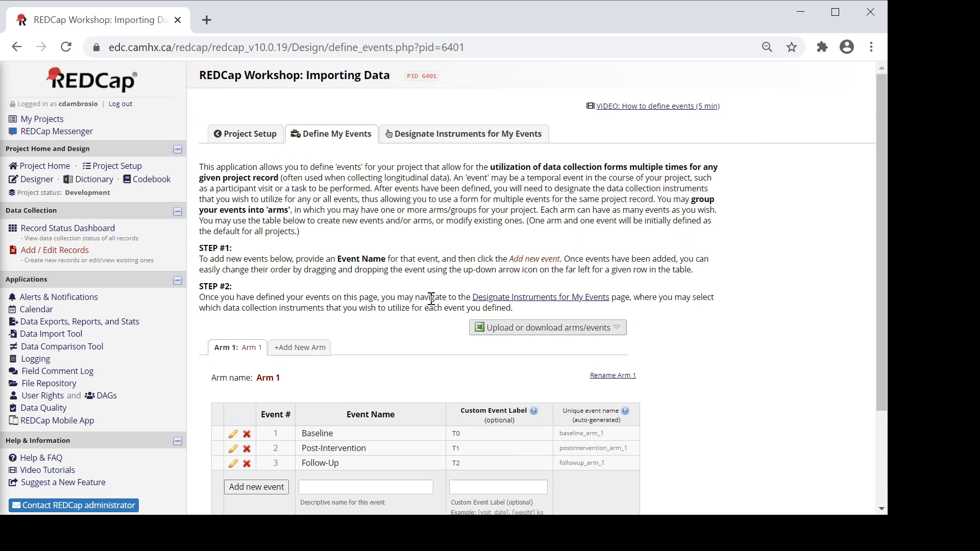
Step: Review the variable names and coded choices in the Codebook, and check the Record Status Dashboard for existing records
{"action": "left_click", "coordinate": [156, 181]}
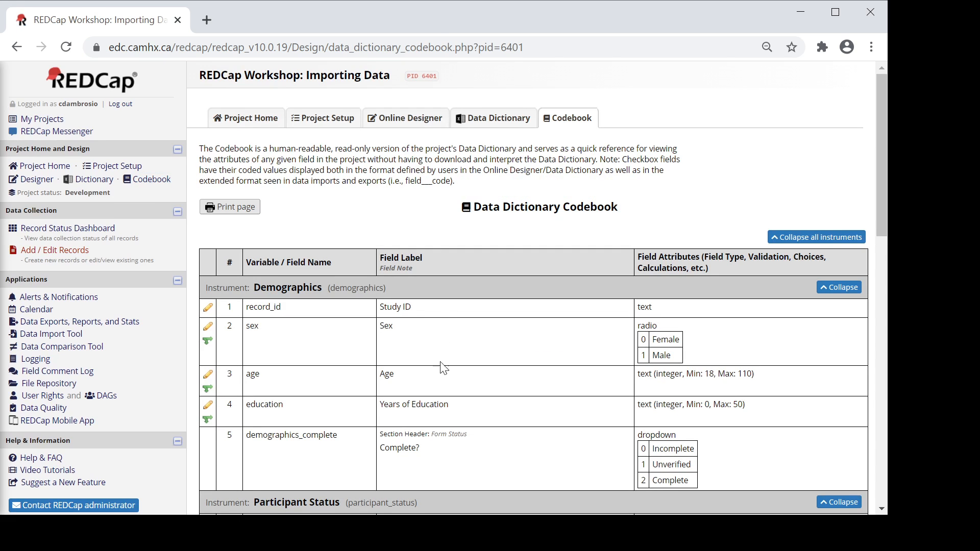
{"action": "scroll", "coordinate": [470, 240], "scroll_direction": "down", "scroll_amount": 2}
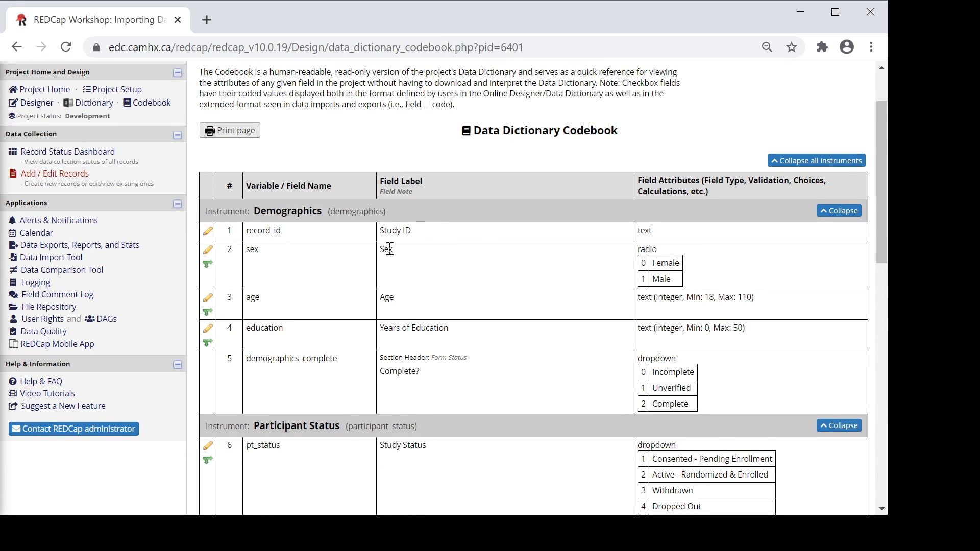
{"action": "scroll", "coordinate": [321, 319], "scroll_direction": "down", "scroll_amount": 2}
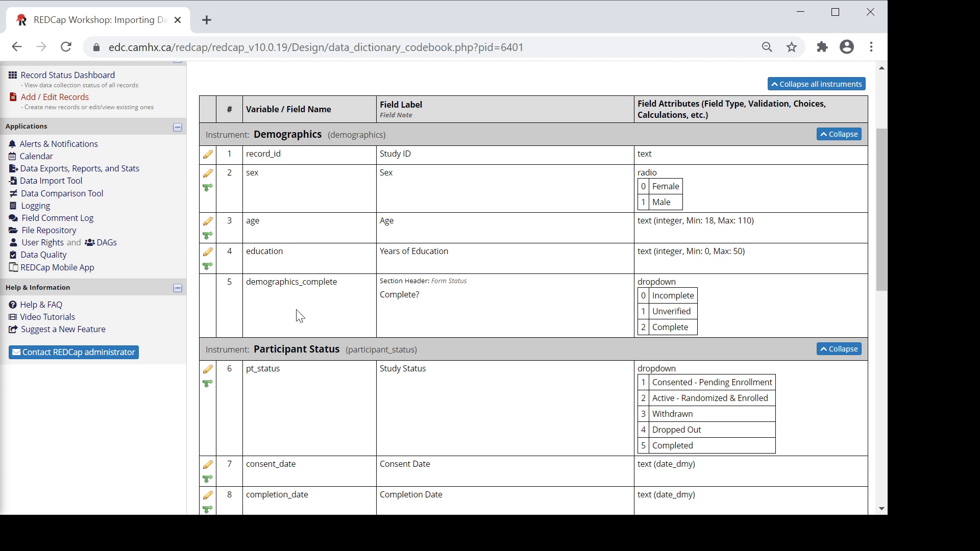
{"action": "scroll", "coordinate": [292, 467], "scroll_direction": "down", "scroll_amount": 1}
{"action": "scroll", "coordinate": [292, 467], "scroll_direction": "down", "scroll_amount": 3}
{"action": "scroll", "coordinate": [300, 411], "scroll_direction": "up", "scroll_amount": 7}
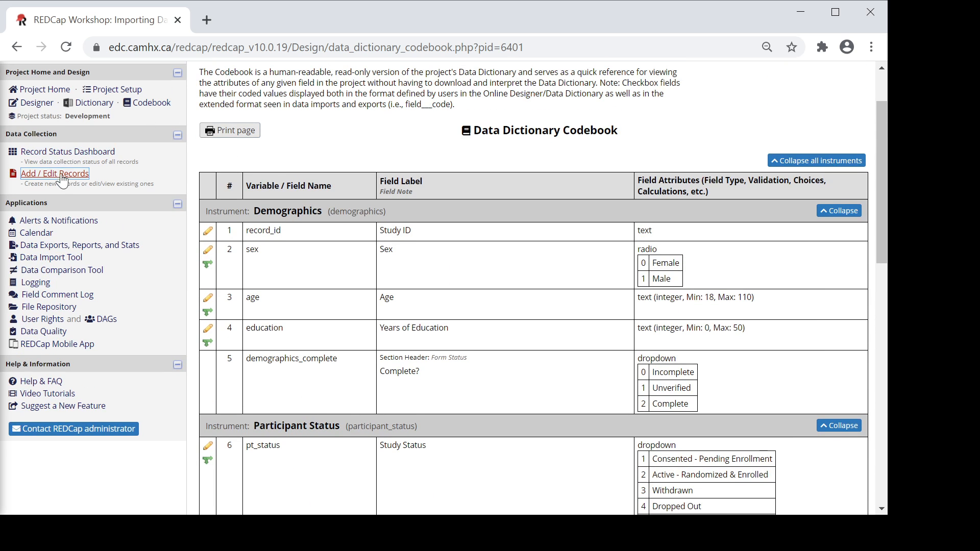
{"action": "left_click", "coordinate": [75, 151]}
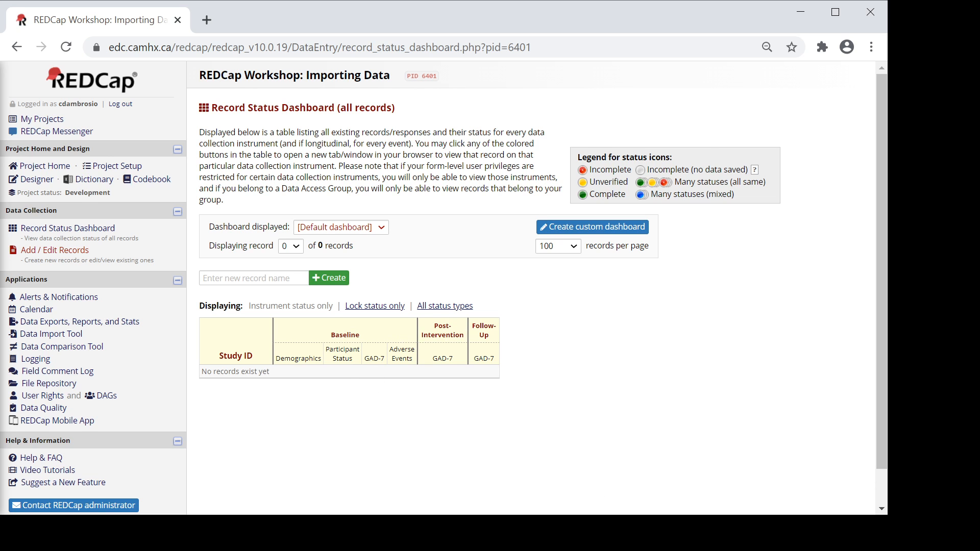
Step: Switch to the REDCap Workshop- Data Import workbook in Excel and examine its data rows and header row of variable names
{"action": "key", "text": "alt+Tab"}
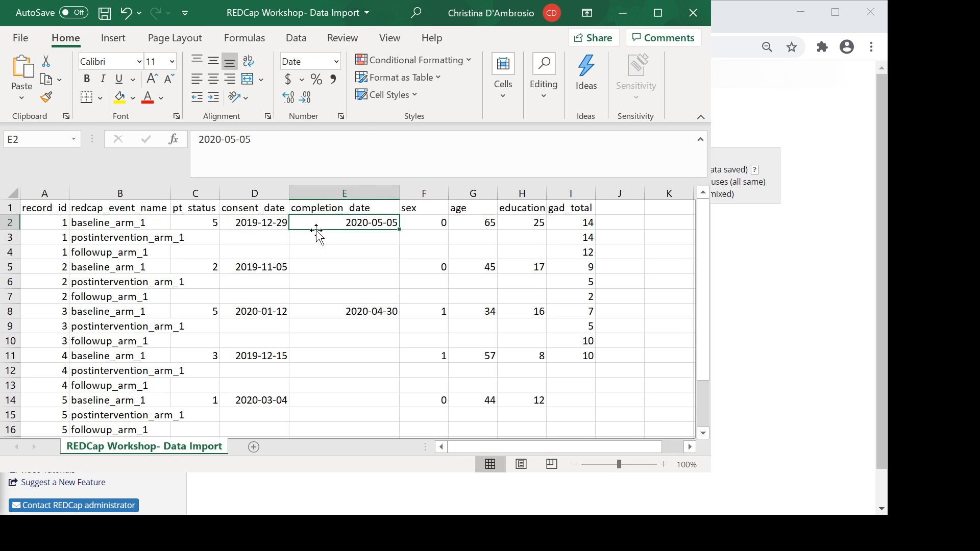
{"action": "scroll", "coordinate": [49, 244], "scroll_direction": "down", "scroll_amount": 1}
{"action": "scroll", "coordinate": [49, 244], "scroll_direction": "up", "scroll_amount": 2}
{"action": "left_click", "coordinate": [10, 206]}
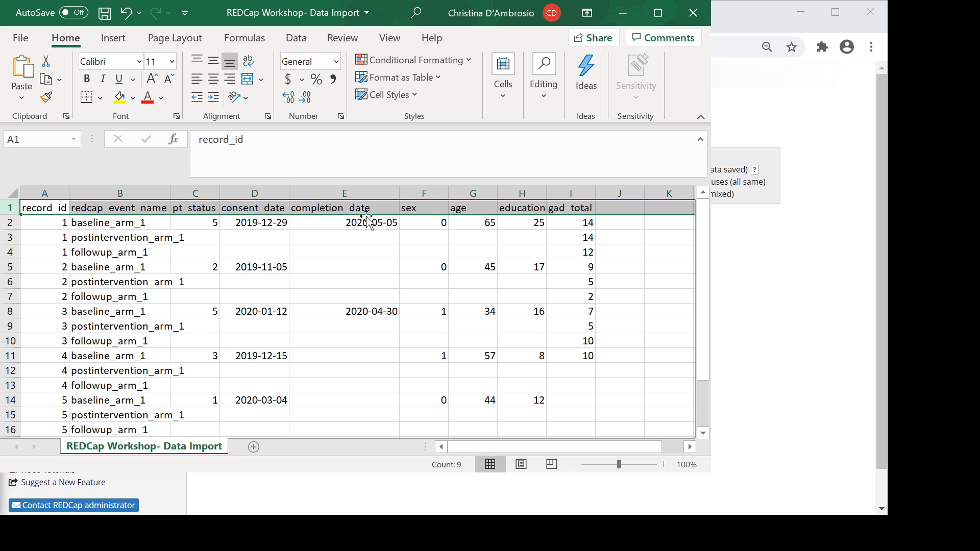
Step: Compare the workbook's header variable names with the variable names in the REDCap Codebook
{"action": "left_click", "coordinate": [767, 270]}
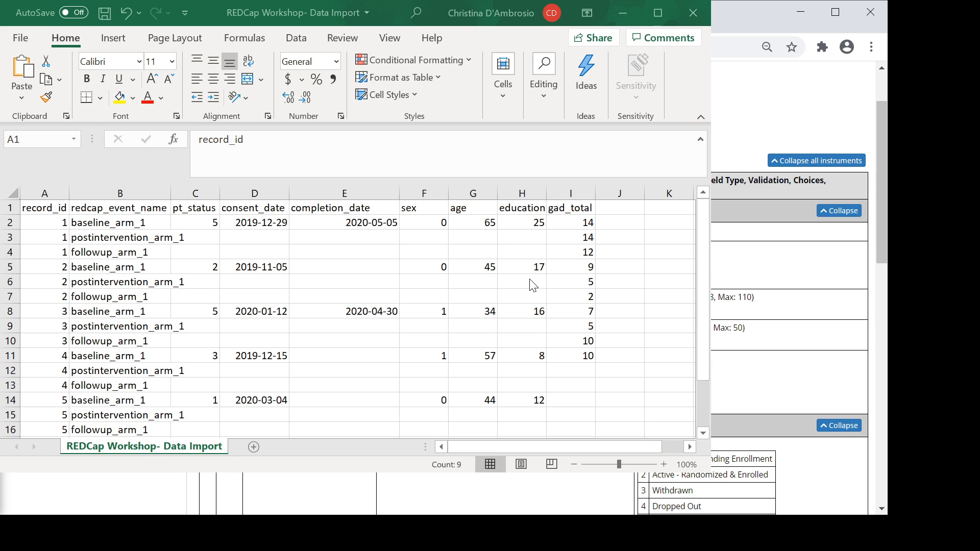
{"action": "key", "text": "alt+Tab"}
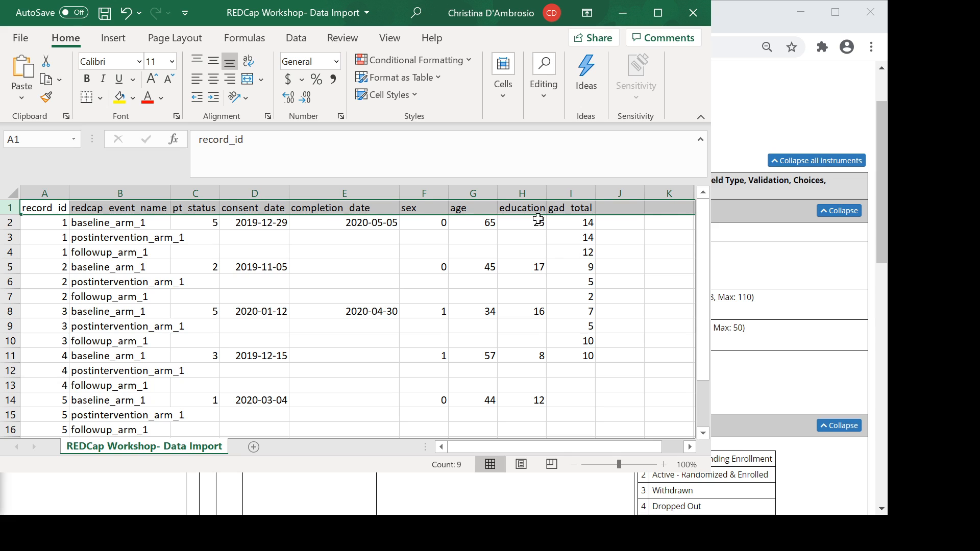
{"action": "left_click", "coordinate": [466, 271]}
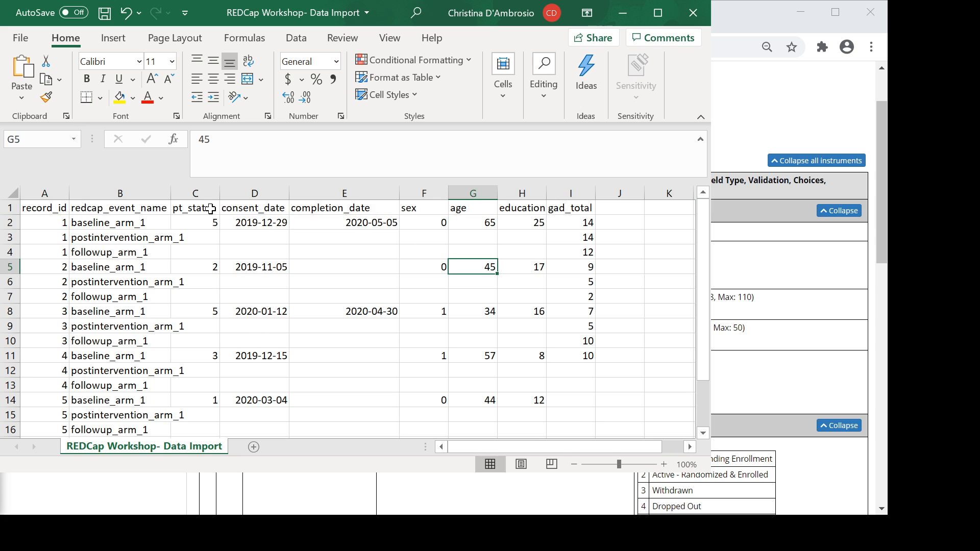
Step: Check the pt_status column's values in the workbook against the Study Status choice codes in the Codebook
{"action": "left_click", "coordinate": [202, 193]}
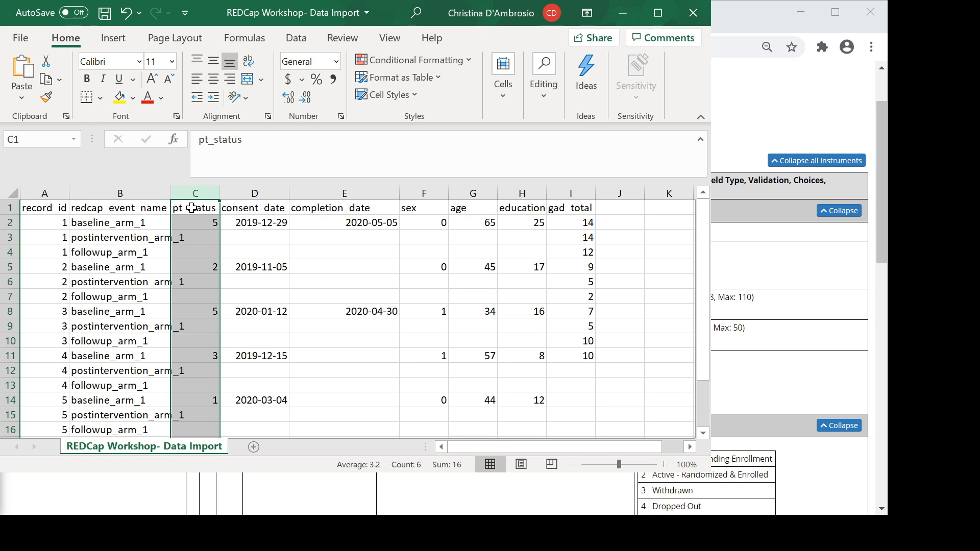
{"action": "scroll", "coordinate": [207, 276], "scroll_direction": "down", "scroll_amount": 1}
{"action": "scroll", "coordinate": [206, 279], "scroll_direction": "up", "scroll_amount": 1}
{"action": "left_click", "coordinate": [824, 320]}
{"action": "scroll", "coordinate": [327, 225], "scroll_direction": "down", "scroll_amount": 2}
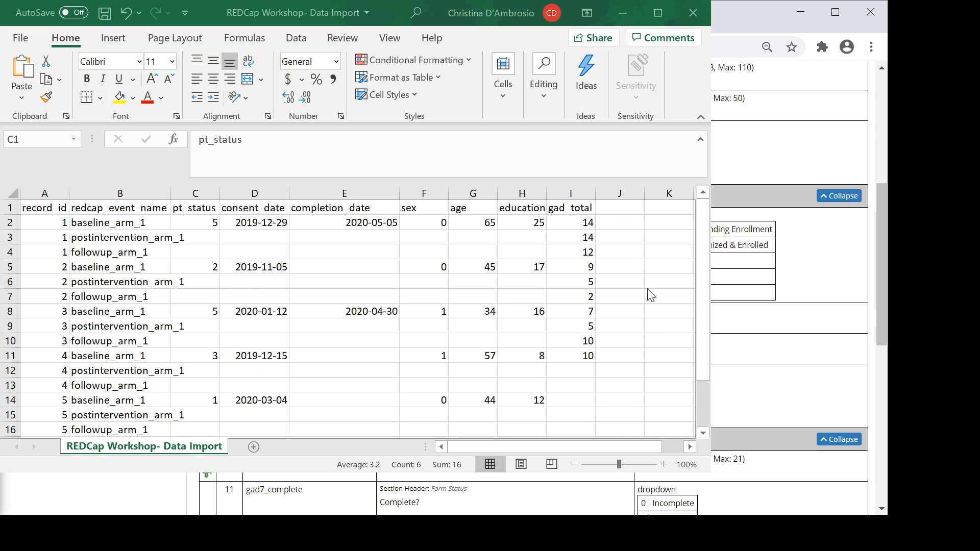
{"action": "key", "text": "ctrl+space"}
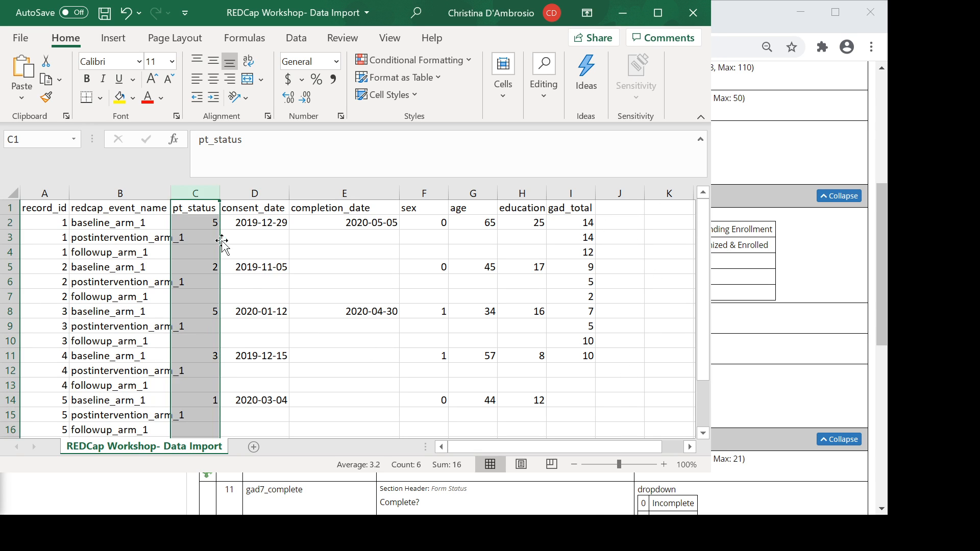
{"action": "scroll", "coordinate": [205, 385], "scroll_direction": "down", "scroll_amount": 1}
{"action": "scroll", "coordinate": [204, 385], "scroll_direction": "up", "scroll_amount": 1}
Step: Recheck the variable names across the workbook's header row
{"action": "left_click", "coordinate": [252, 280]}
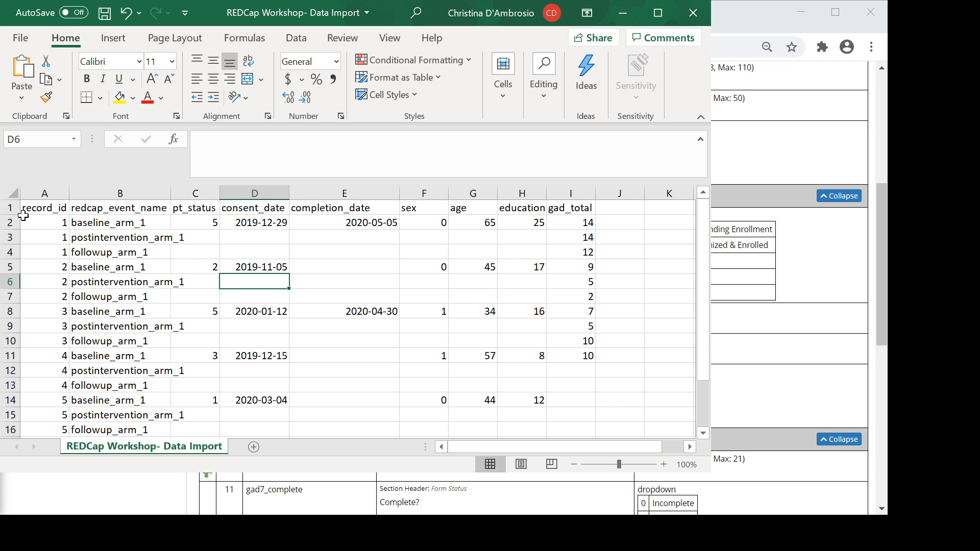
{"action": "left_click", "coordinate": [9, 208]}
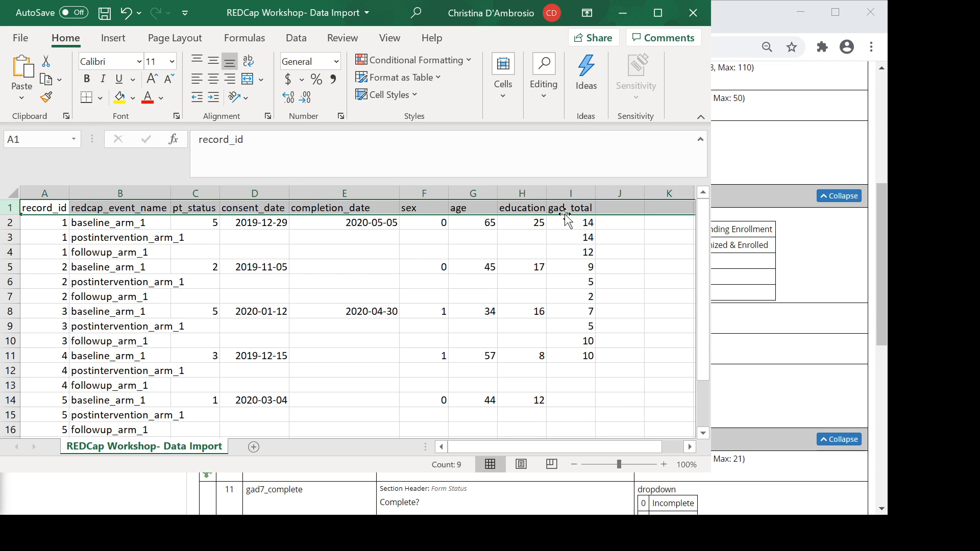
{"action": "left_click", "coordinate": [195, 298]}
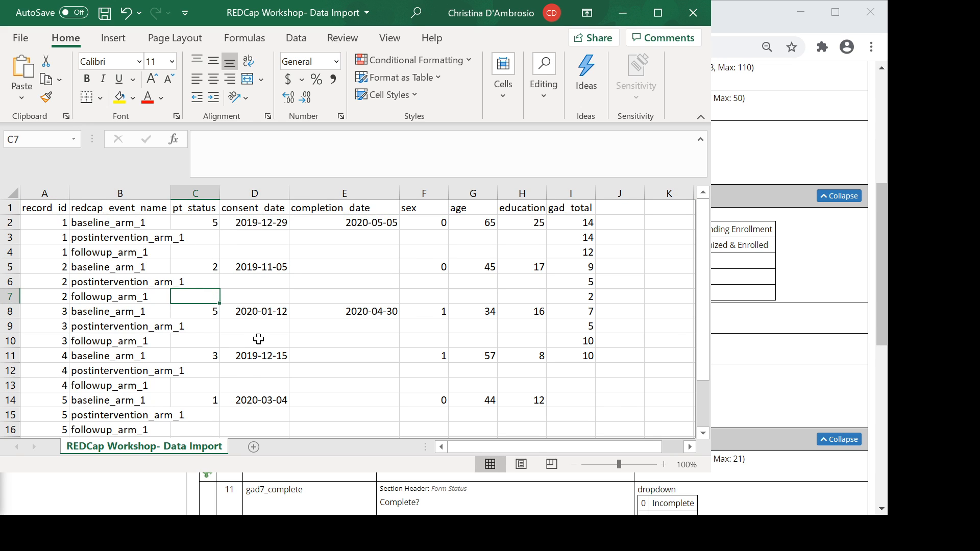
Step: Put the workbook away, return to REDCap and open the Data Import Tool
{"action": "left_click", "coordinate": [620, 8]}
{"action": "scroll", "coordinate": [316, 345], "scroll_direction": "up", "scroll_amount": 6}
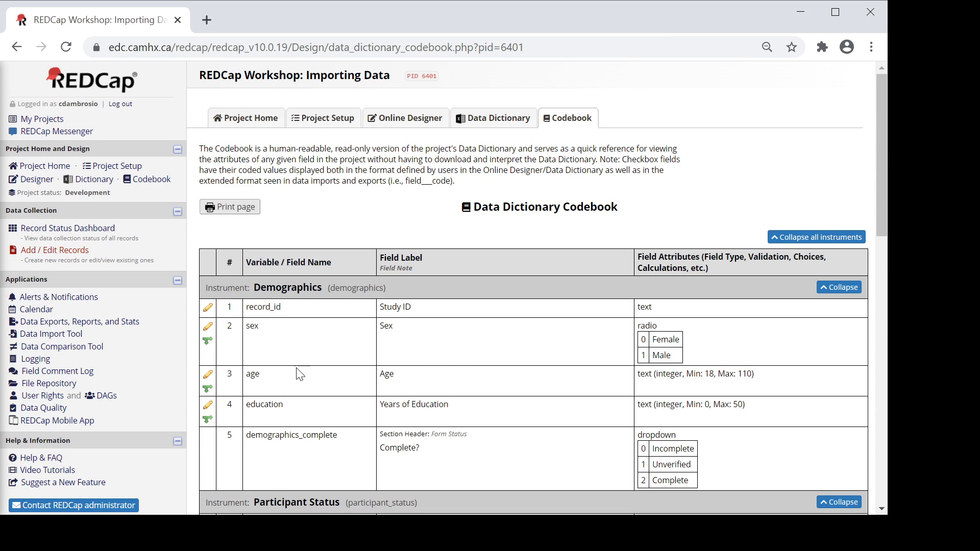
{"action": "left_click", "coordinate": [43, 338]}
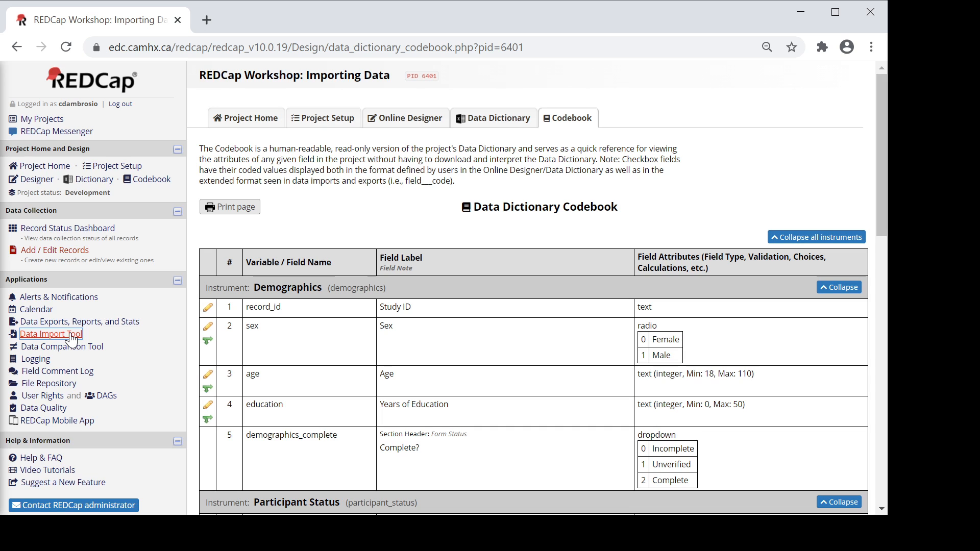
{"action": "left_click", "coordinate": [67, 326]}
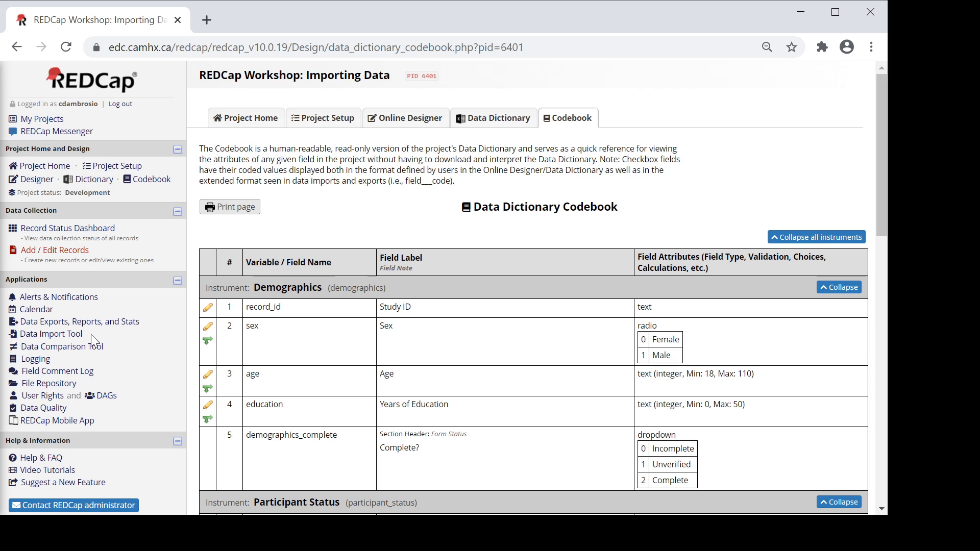
{"action": "left_click", "coordinate": [69, 336]}
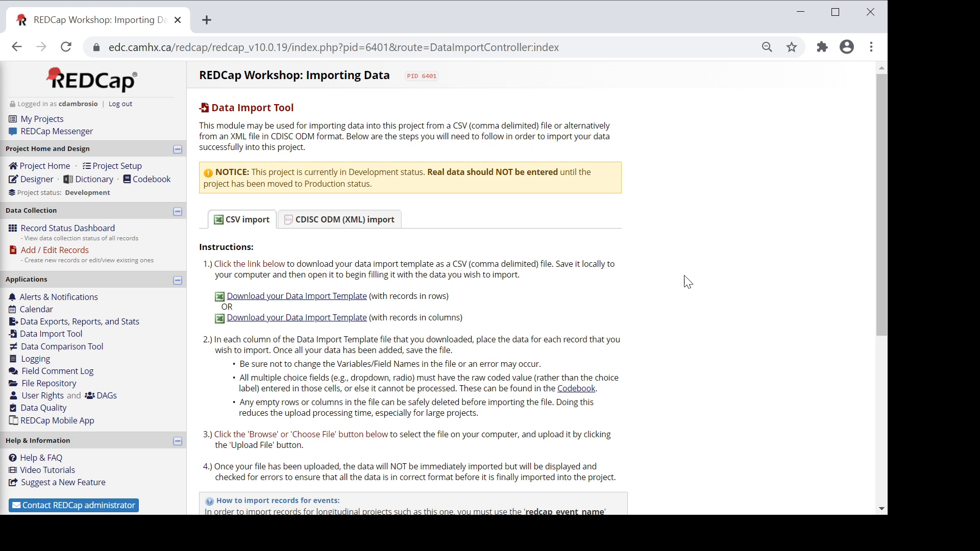
Step: Download the Data Import Template with records in rows and open the downloaded file in Excel
{"action": "scroll", "coordinate": [639, 248], "scroll_direction": "down", "scroll_amount": 1}
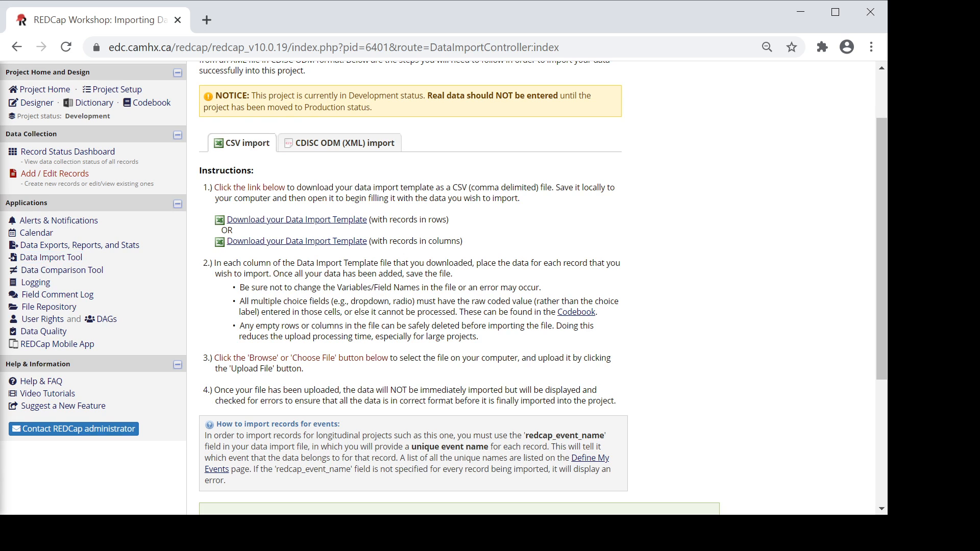
{"action": "left_click", "coordinate": [302, 220]}
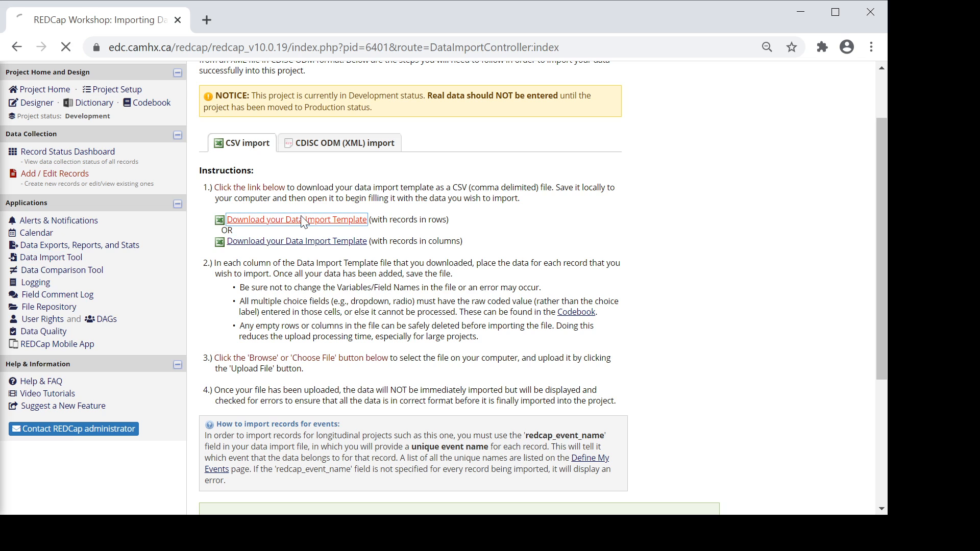
{"action": "left_click", "coordinate": [65, 501]}
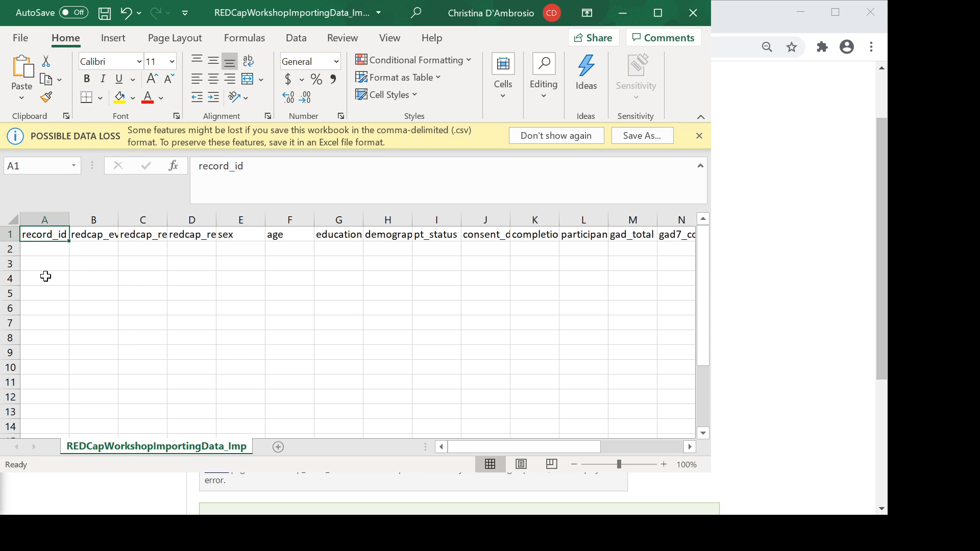
Step: Examine the template's header row of variable names, close the template and return to the Data Import Tool in REDCap
{"action": "left_click", "coordinate": [10, 232]}
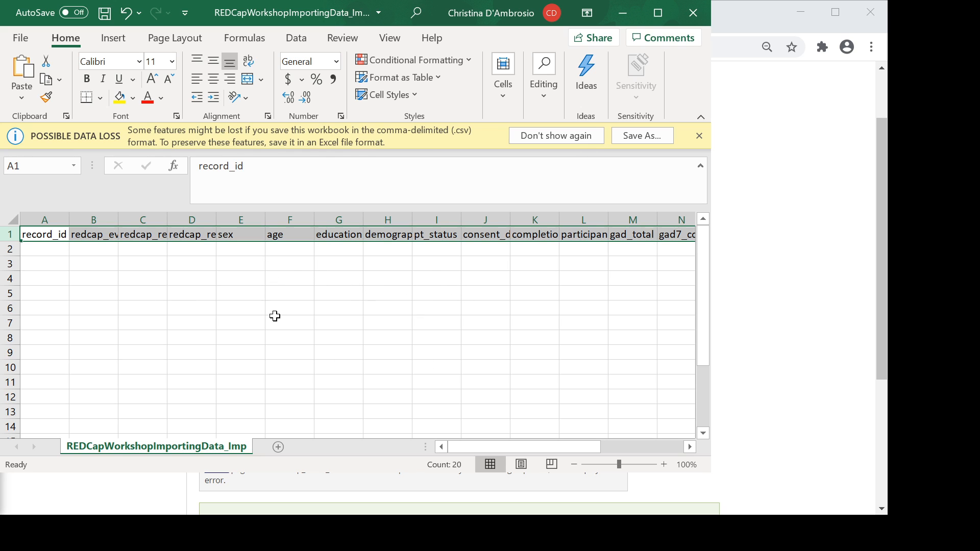
{"action": "left_click", "coordinate": [686, 18]}
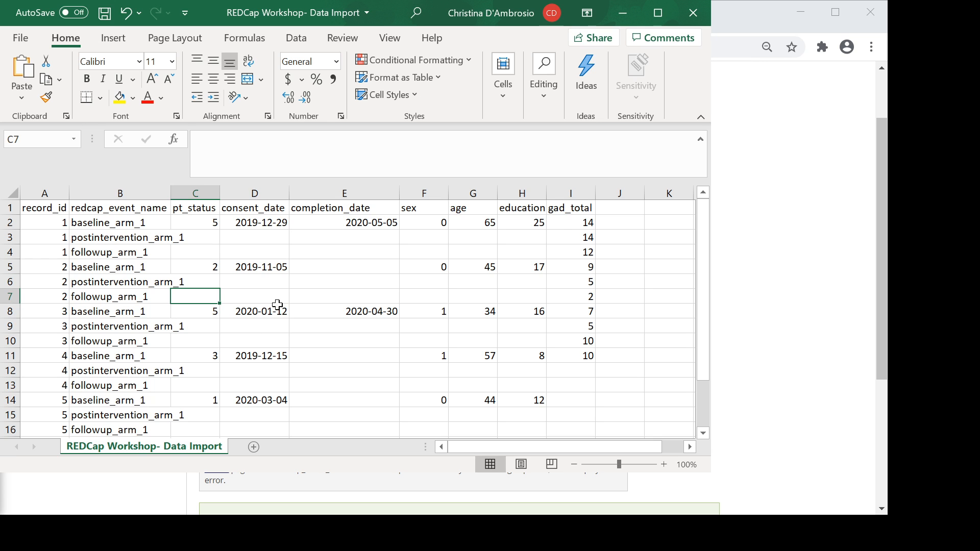
{"action": "left_click", "coordinate": [280, 311]}
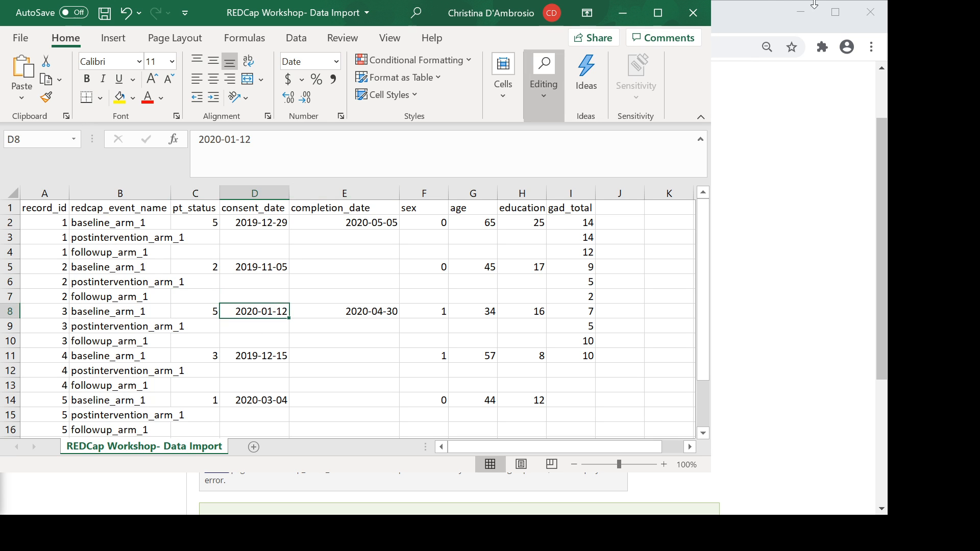
{"action": "left_click", "coordinate": [625, 13]}
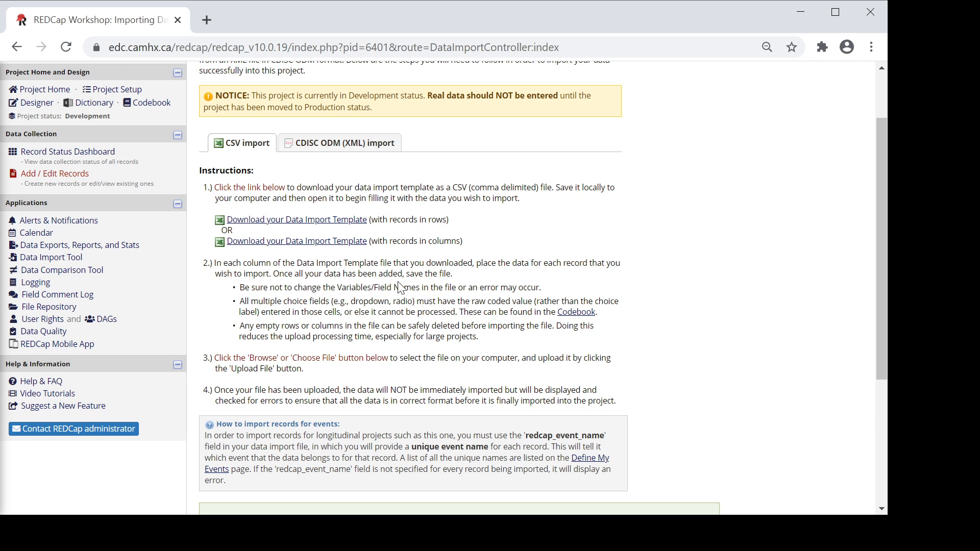
Step: Choose the REDCap Workshop- Data Import CSV file as the file to upload for the import
{"action": "scroll", "coordinate": [401, 288], "scroll_direction": "down", "scroll_amount": 3}
{"action": "scroll", "coordinate": [350, 201], "scroll_direction": "down", "scroll_amount": 1}
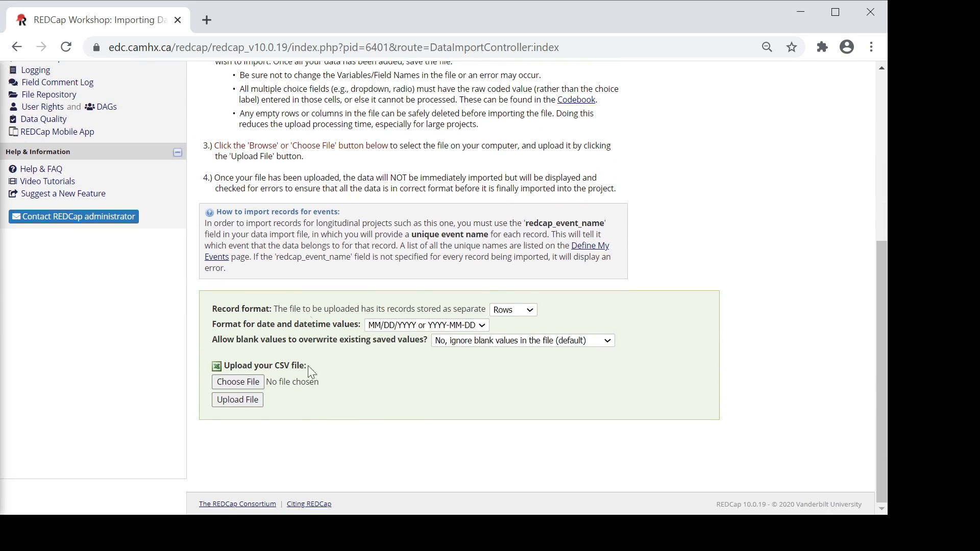
{"action": "left_click", "coordinate": [260, 383]}
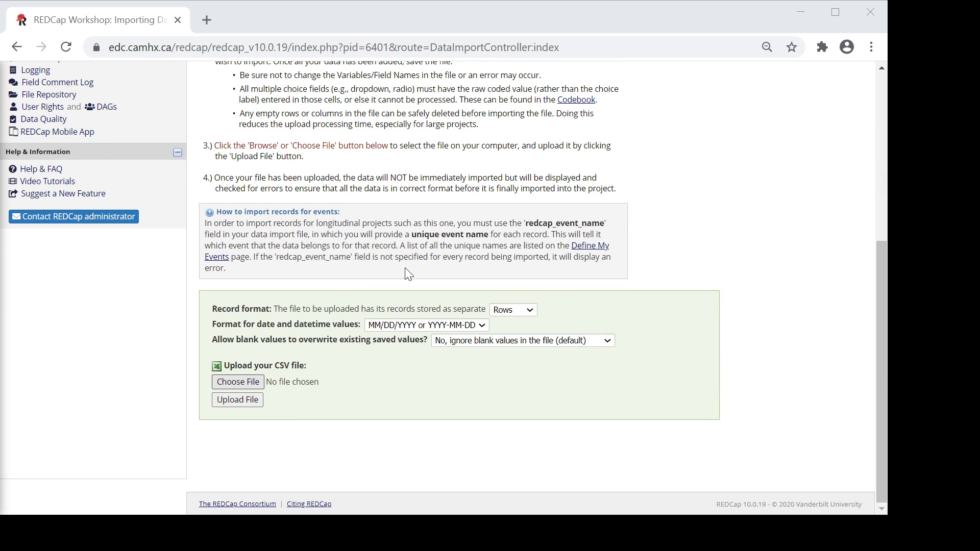
{"action": "left_click", "coordinate": [355, 336]}
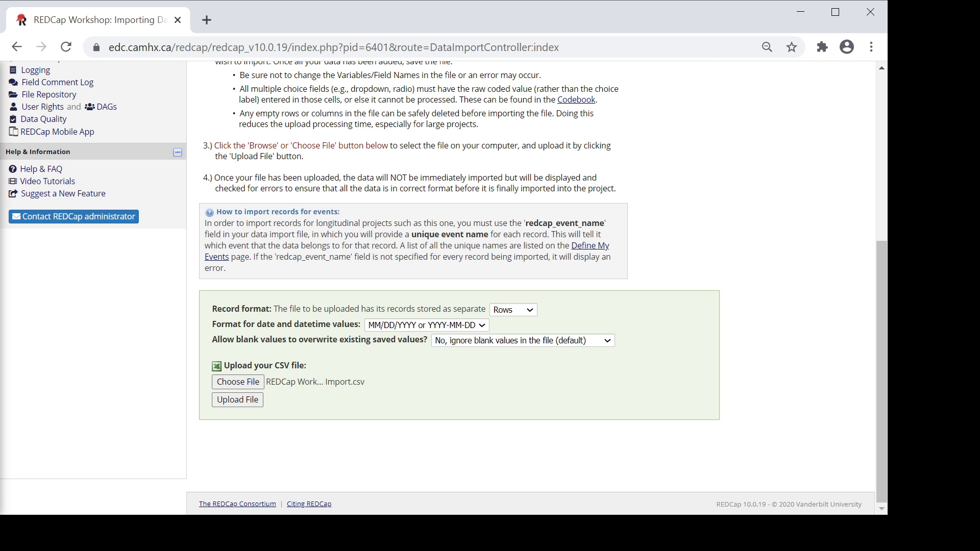
Step: Switch to the data import workbook in Excel, check in Save As for the CSV (Comma delimited) file type, and leave without saving
{"action": "key", "text": "alt+Tab"}
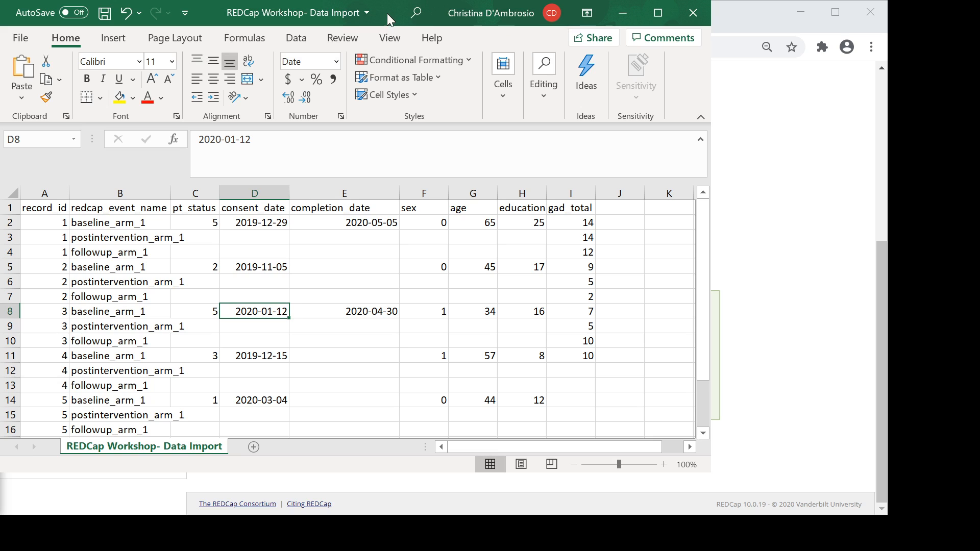
{"action": "left_click", "coordinate": [21, 38]}
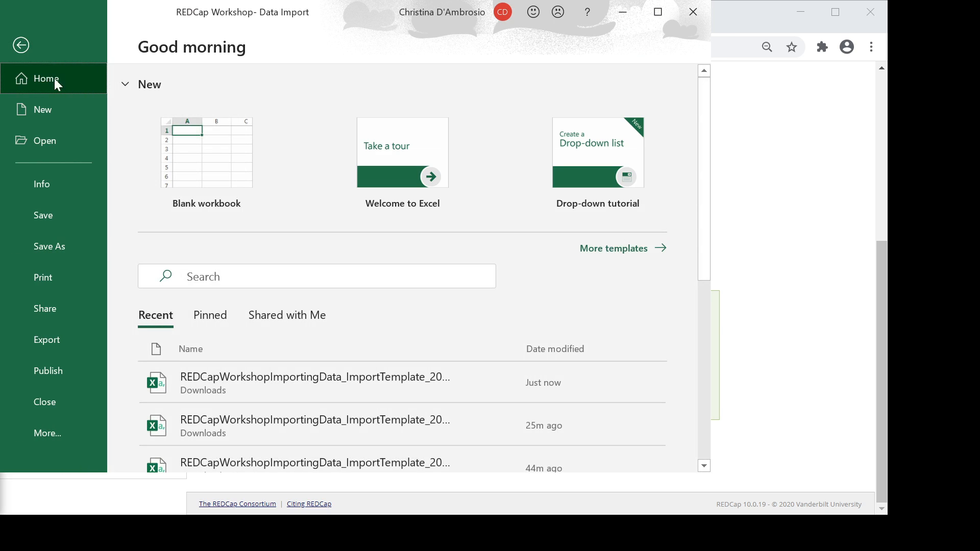
{"action": "left_click", "coordinate": [53, 250]}
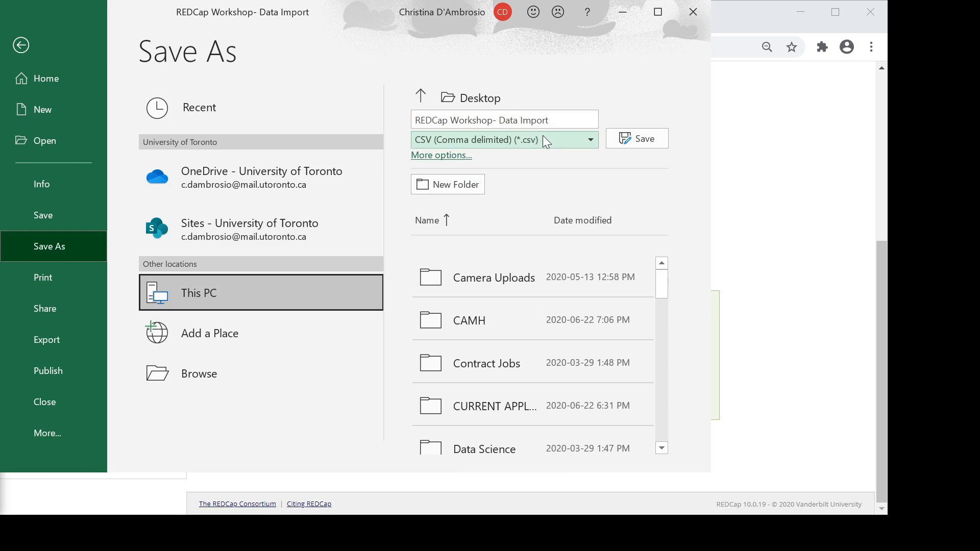
{"action": "left_click", "coordinate": [540, 137]}
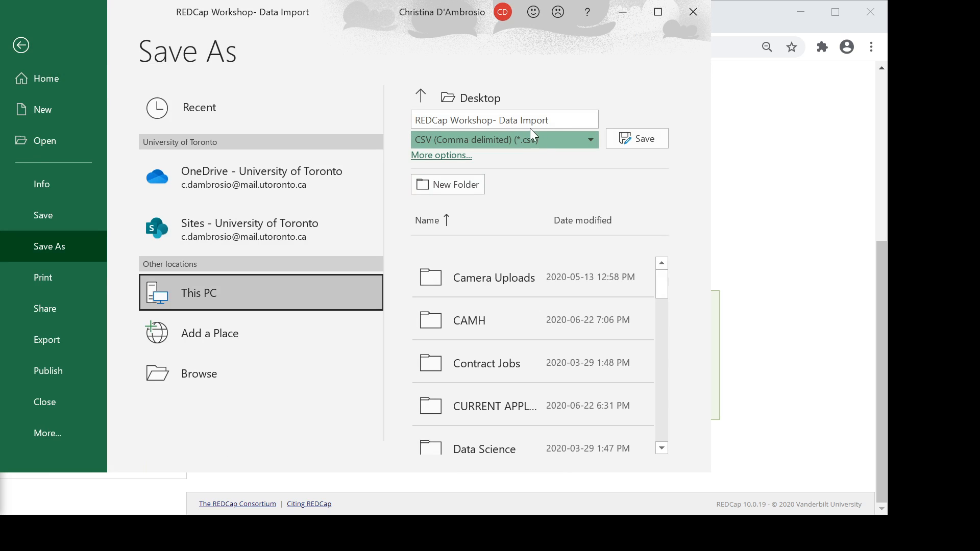
{"action": "left_click", "coordinate": [628, 107]}
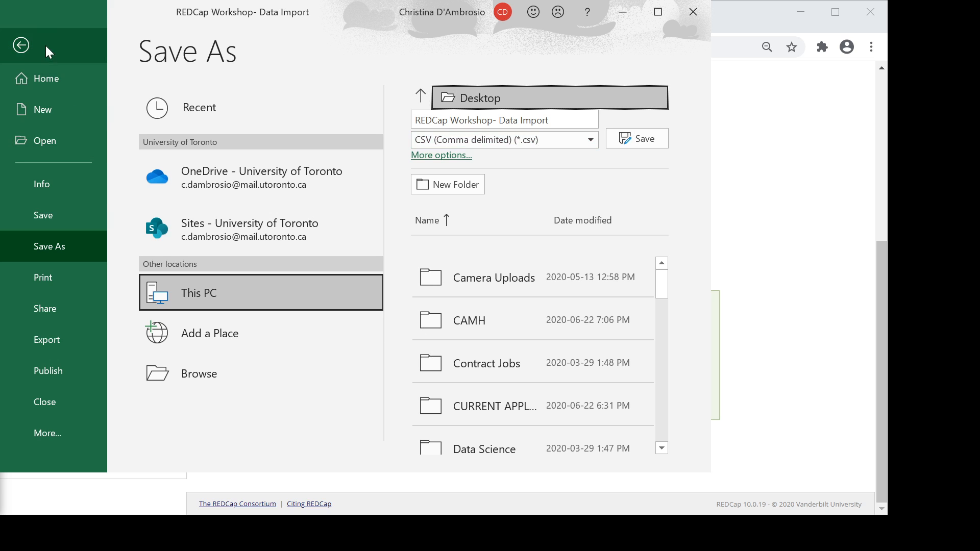
{"action": "left_click", "coordinate": [21, 46]}
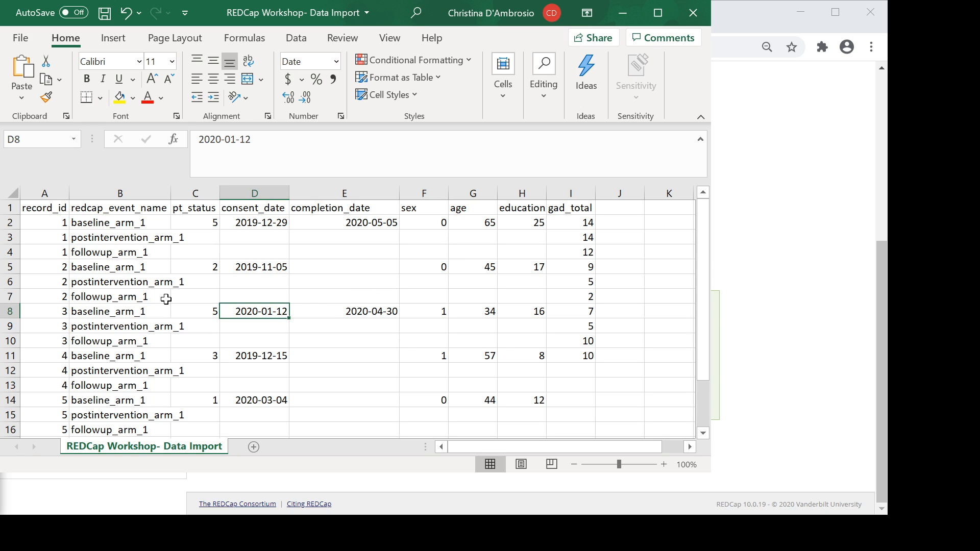
Step: Put the workbook away, return to REDCap and upload the chosen CSV file for review
{"action": "left_click", "coordinate": [212, 338]}
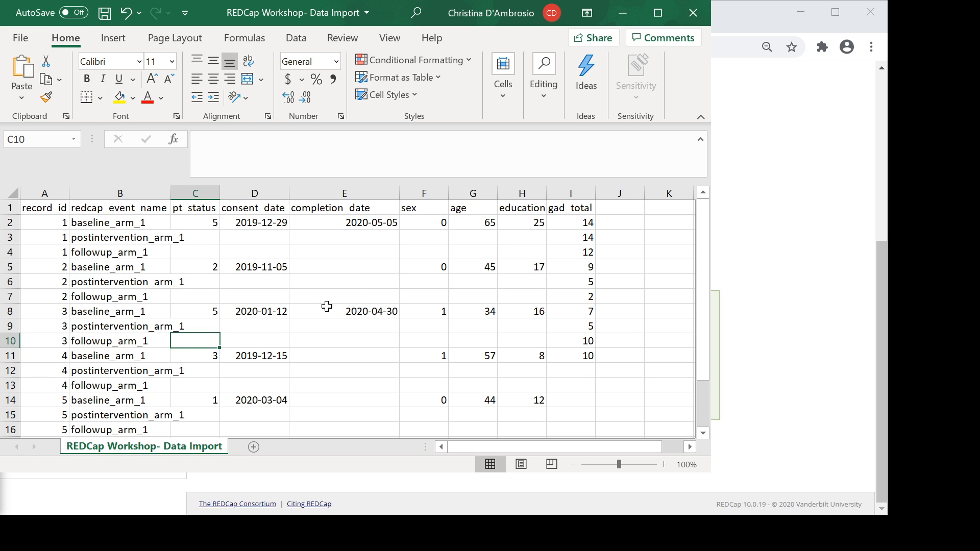
{"action": "left_click", "coordinate": [624, 9]}
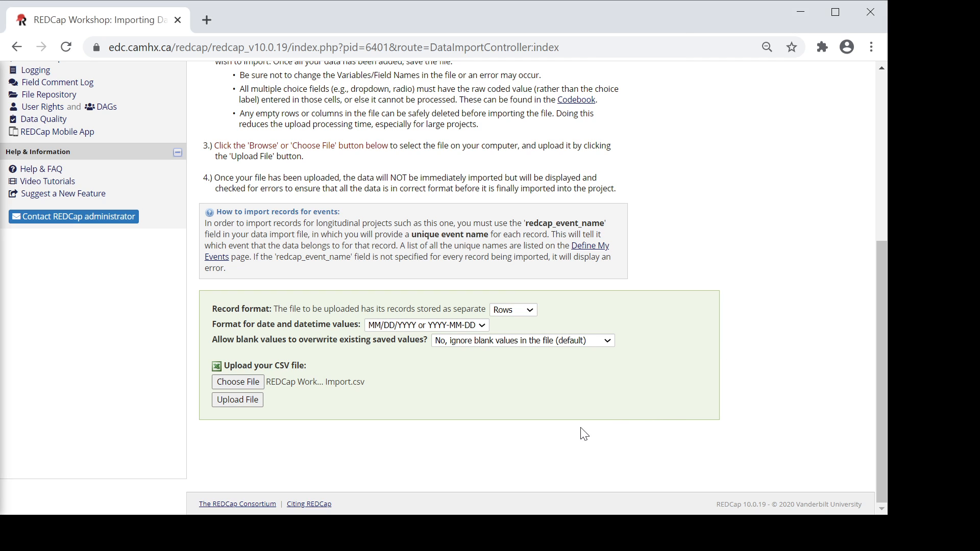
{"action": "left_click", "coordinate": [236, 401]}
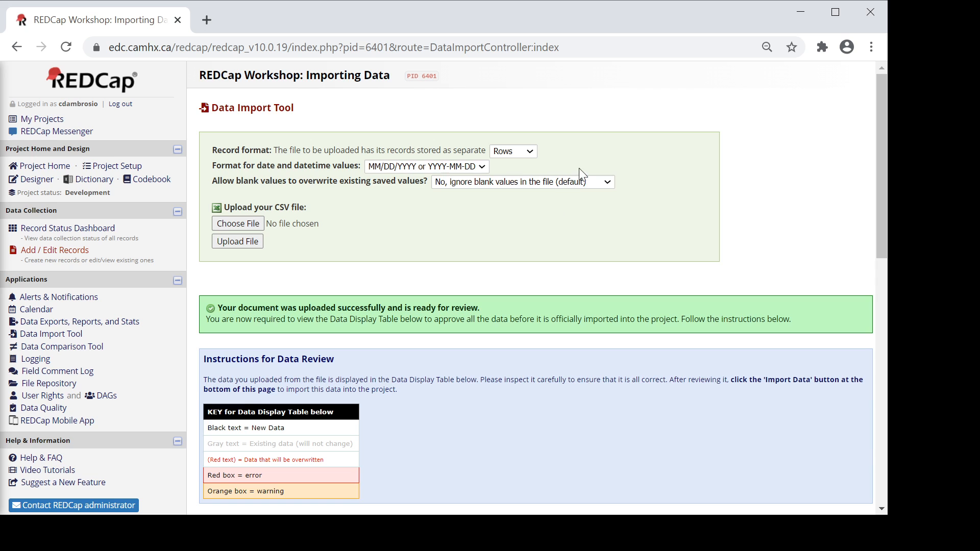
Step: Review the Data Display Table against its colour key, checking the records, event names and values of every row
{"action": "scroll", "coordinate": [580, 295], "scroll_direction": "down", "scroll_amount": 2}
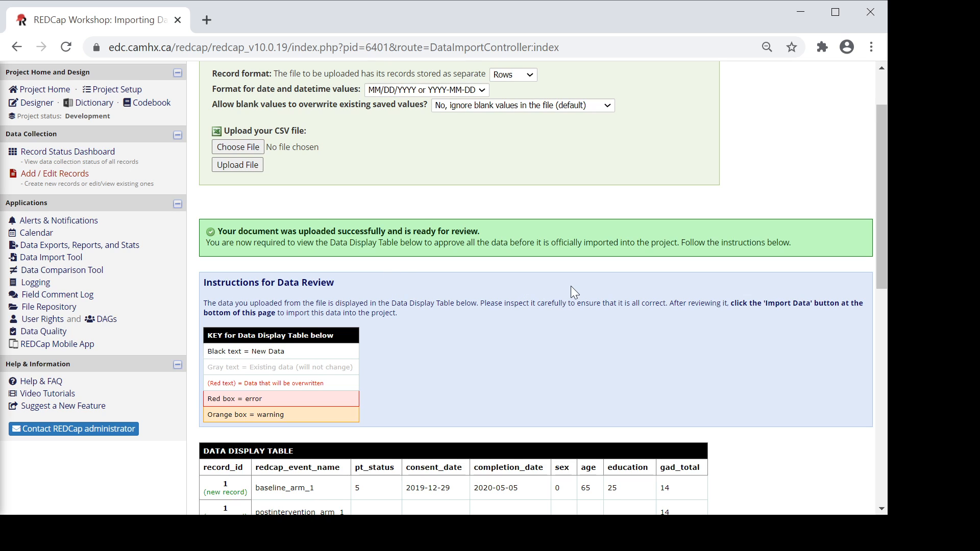
{"action": "scroll", "coordinate": [549, 257], "scroll_direction": "down", "scroll_amount": 10}
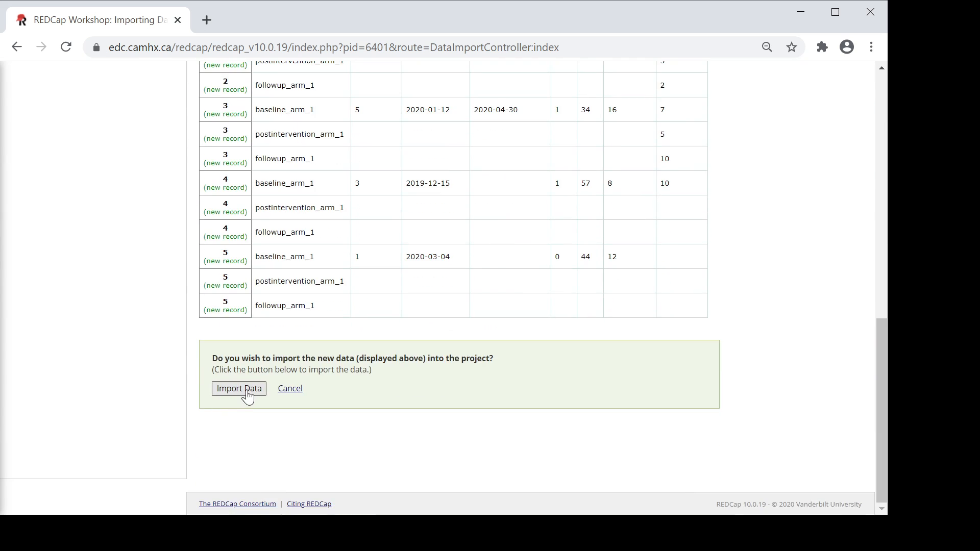
{"action": "scroll", "coordinate": [632, 439], "scroll_direction": "up", "scroll_amount": 4}
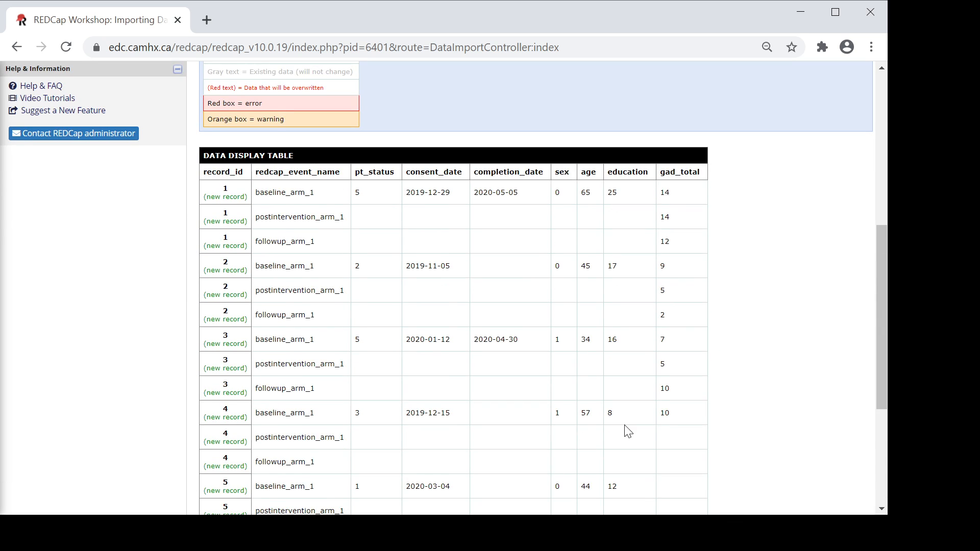
{"action": "scroll", "coordinate": [630, 432], "scroll_direction": "up", "scroll_amount": 2}
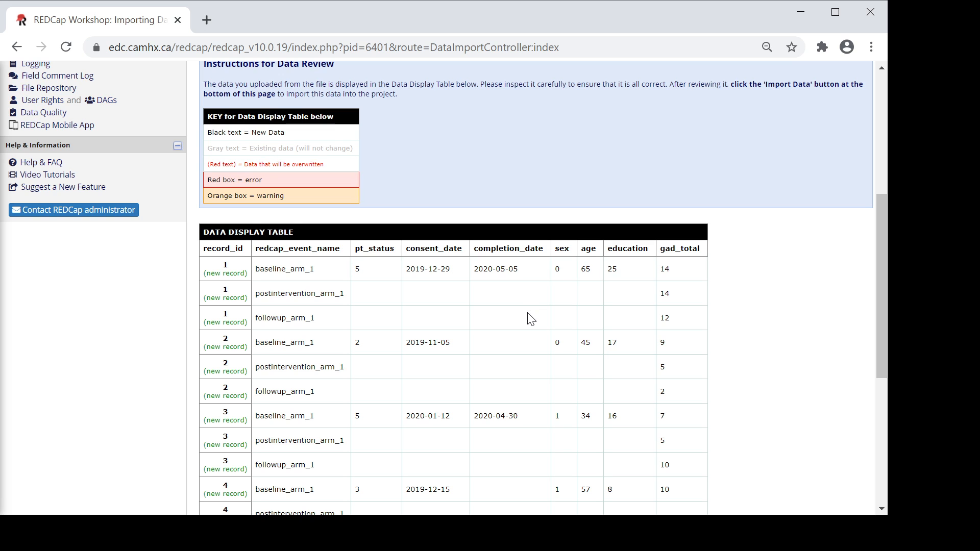
{"action": "scroll", "coordinate": [531, 320], "scroll_direction": "down", "scroll_amount": 3}
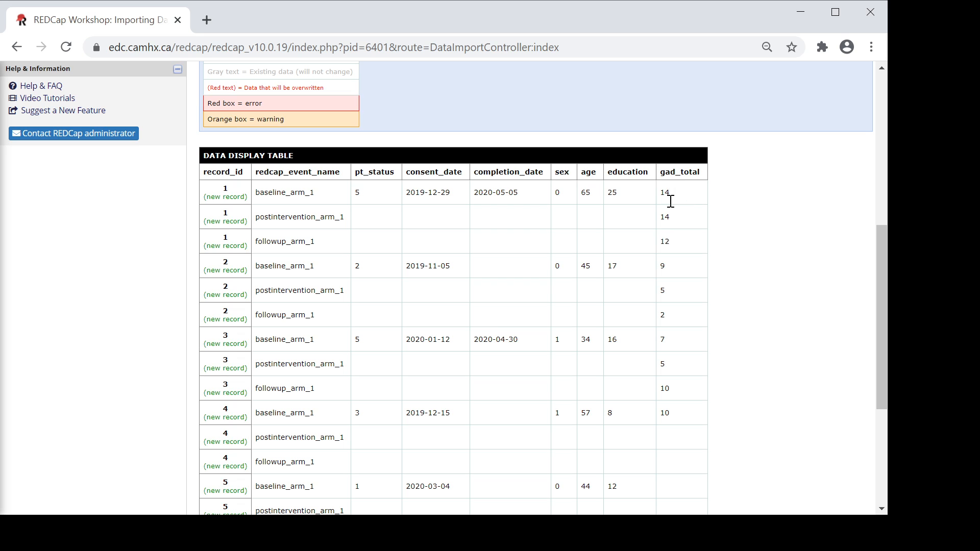
{"action": "scroll", "coordinate": [659, 360], "scroll_direction": "up", "scroll_amount": 1}
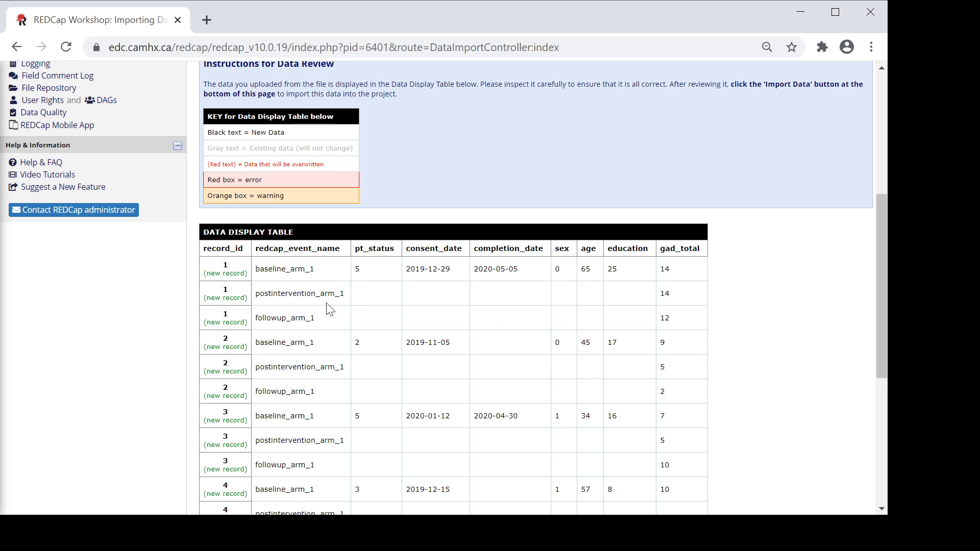
{"action": "scroll", "coordinate": [527, 322], "scroll_direction": "down", "scroll_amount": 5}
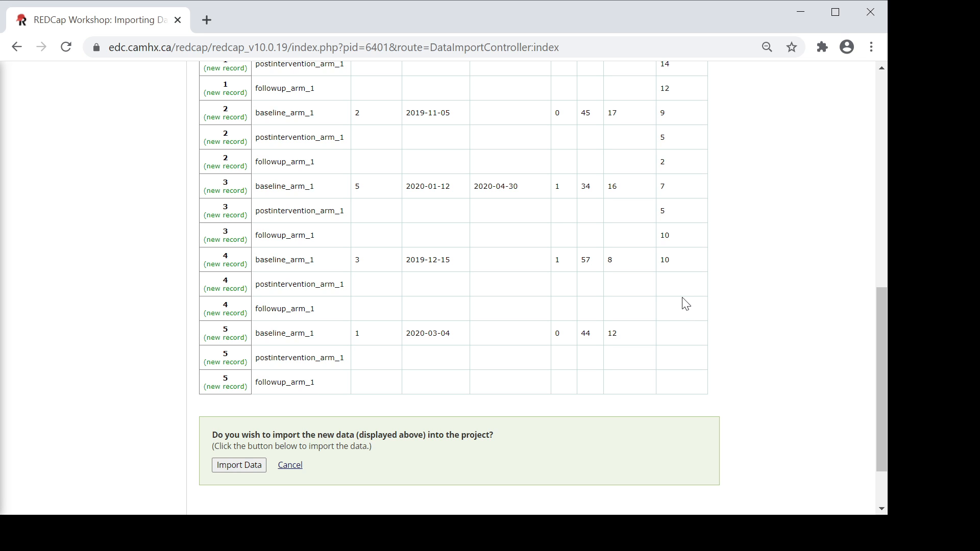
{"action": "scroll", "coordinate": [688, 327], "scroll_direction": "up", "scroll_amount": 3}
{"action": "scroll", "coordinate": [687, 327], "scroll_direction": "up", "scroll_amount": 3}
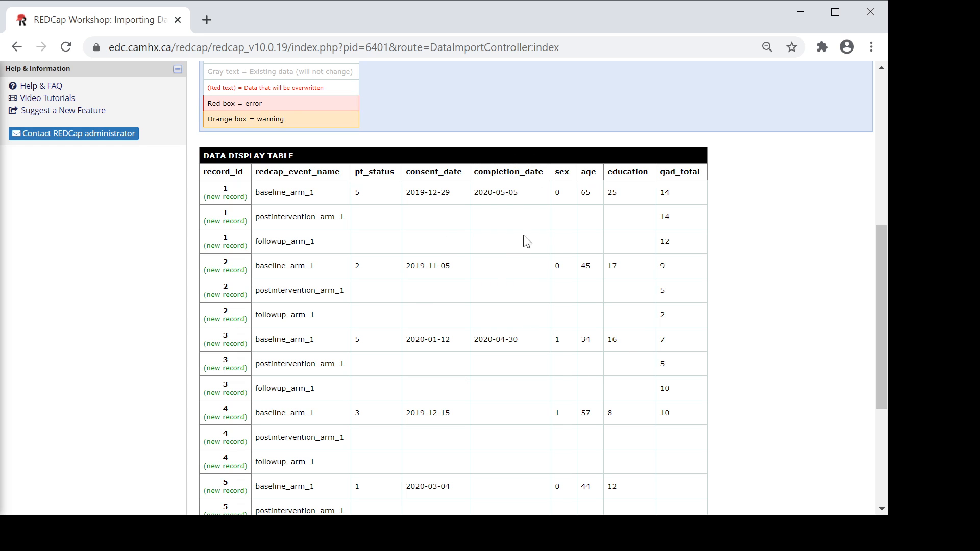
Step: Import the reviewed data from the Data Display Table into the project
{"action": "scroll", "coordinate": [412, 265], "scroll_direction": "down", "scroll_amount": 1}
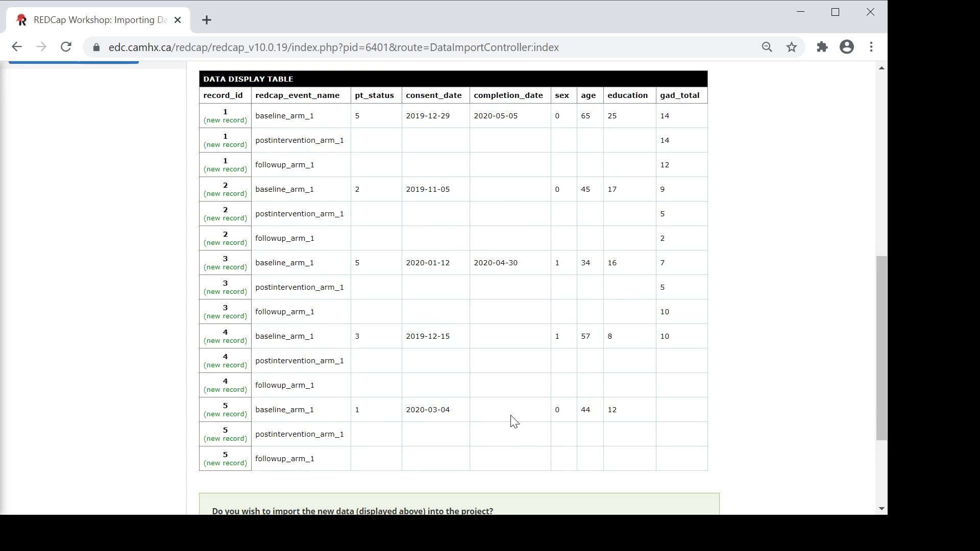
{"action": "scroll", "coordinate": [493, 358], "scroll_direction": "down", "scroll_amount": 1}
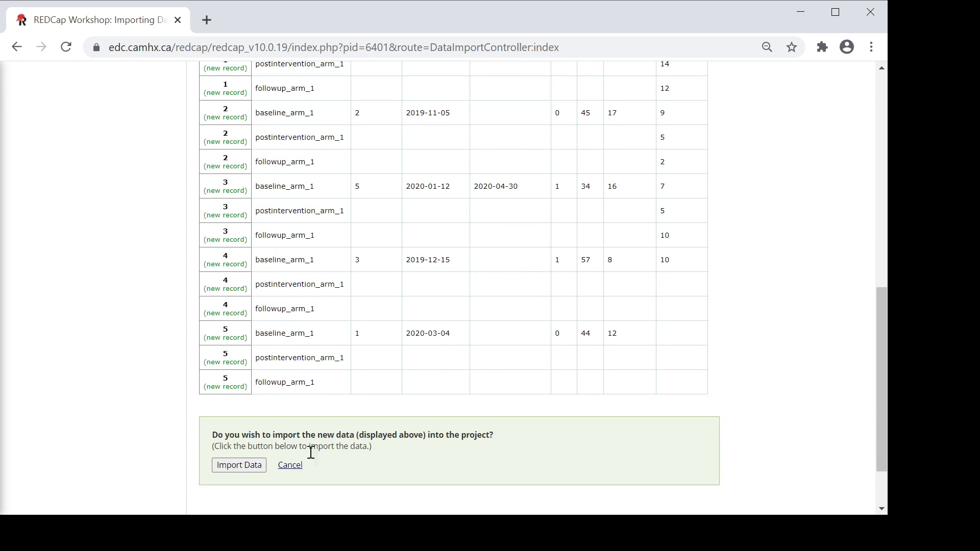
{"action": "left_click", "coordinate": [226, 468]}
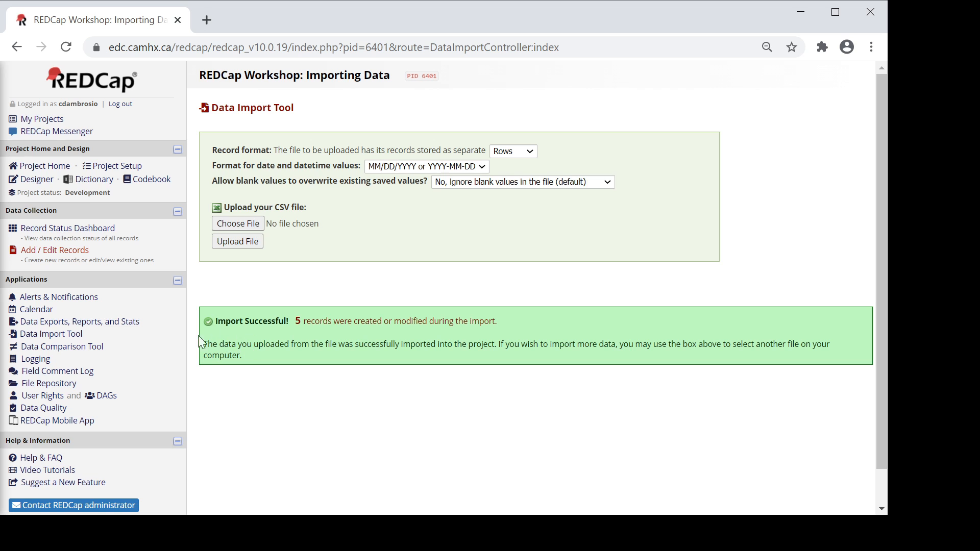
Step: Open the Record Status Dashboard and view the Baseline Demographics form of Study ID 1
{"action": "left_click", "coordinate": [101, 231]}
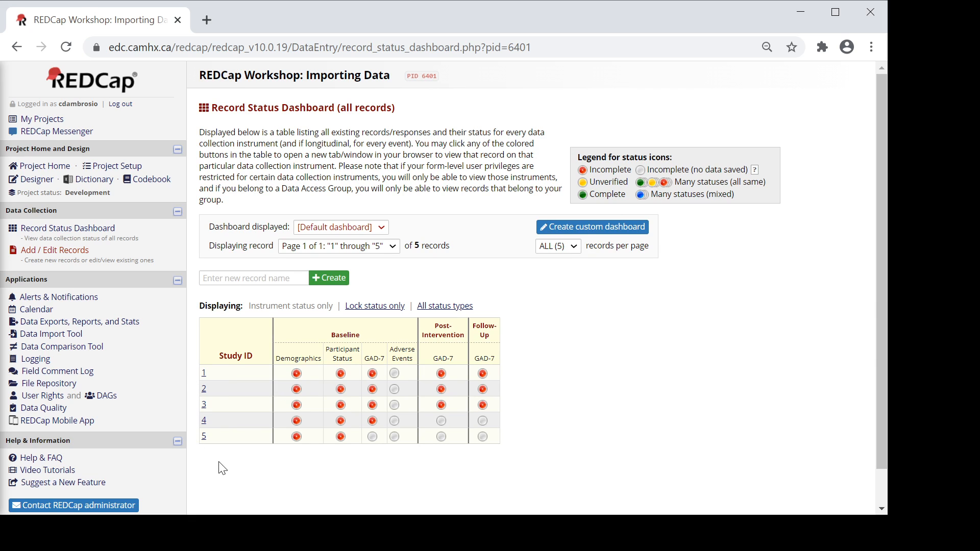
{"action": "left_click", "coordinate": [343, 388]}
{"action": "left_click", "coordinate": [297, 373]}
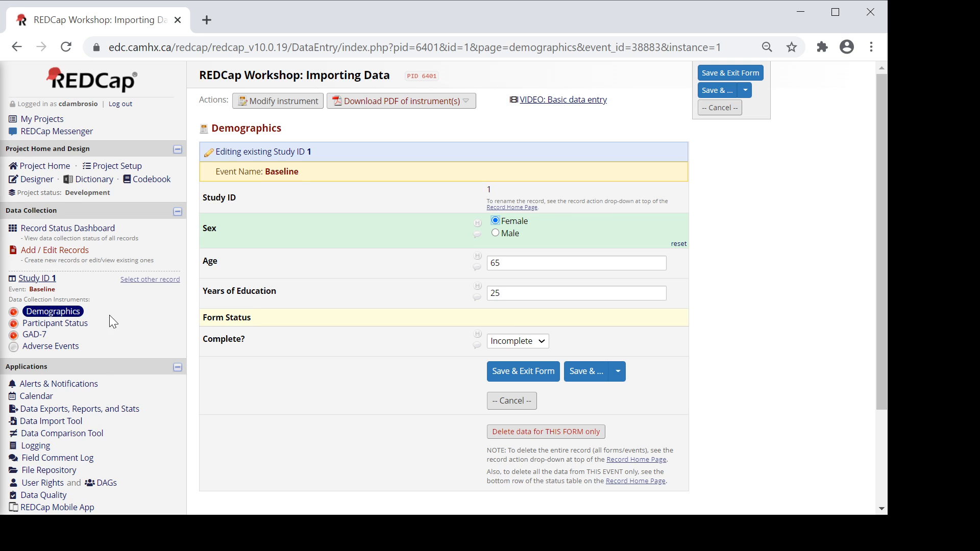
Step: Open the Data Quality module and execute all data quality rules on all records
{"action": "scroll", "coordinate": [109, 306], "scroll_direction": "down", "scroll_amount": 1}
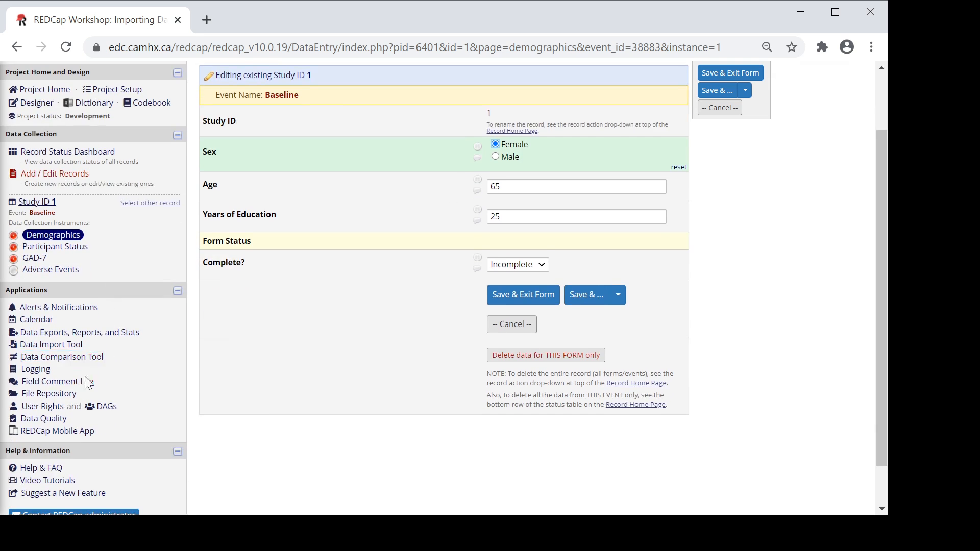
{"action": "left_click", "coordinate": [55, 421]}
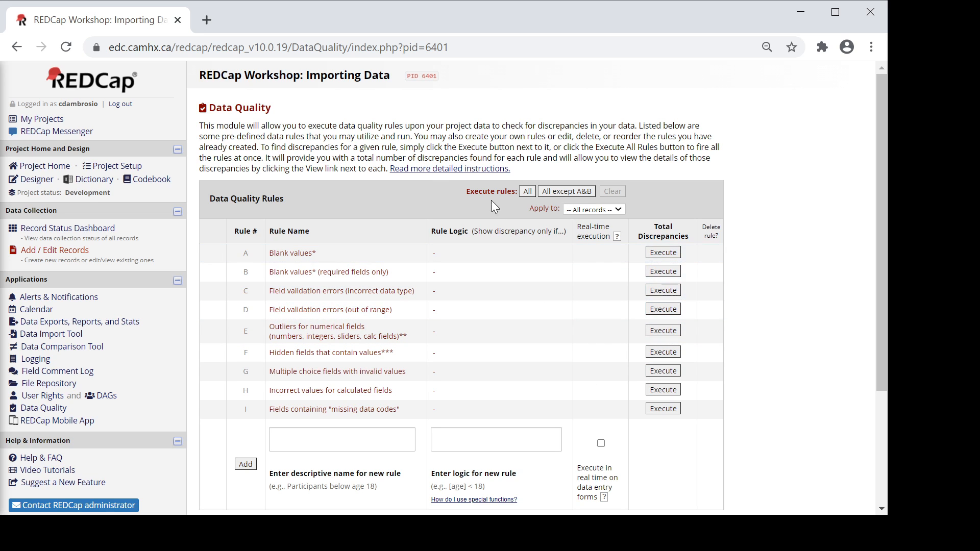
{"action": "left_click", "coordinate": [528, 192]}
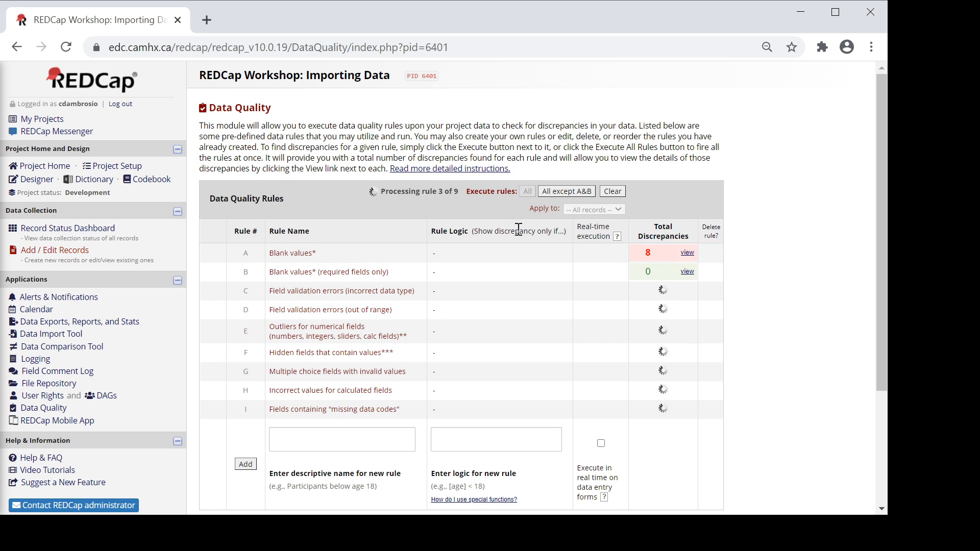